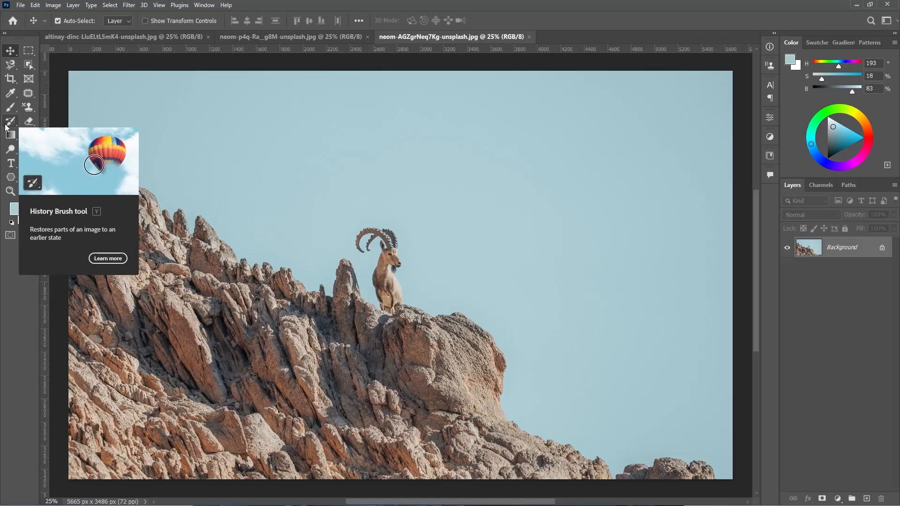
# Step: Set the foreground colour to sky blue #b0ced6 and paint over the ibex with a 250 px soft Brush
pyautogui.click(7, 125)
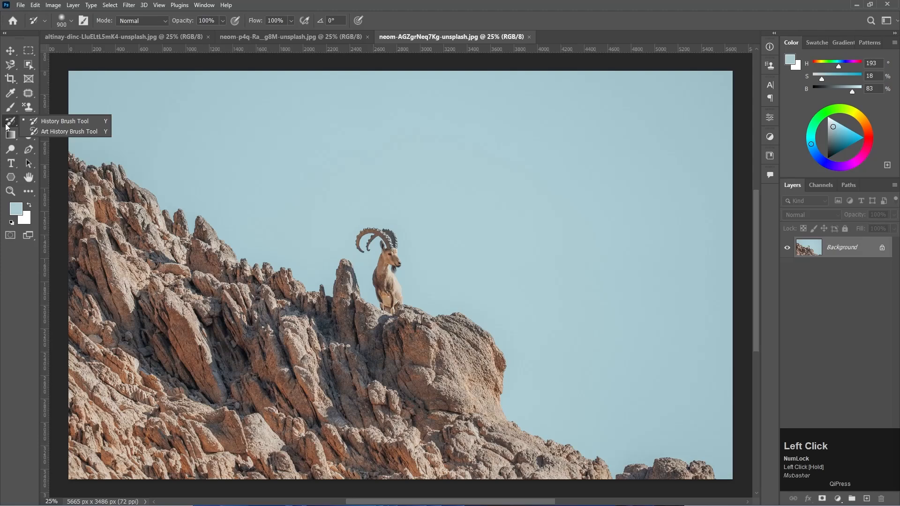
pyautogui.click(64, 121)
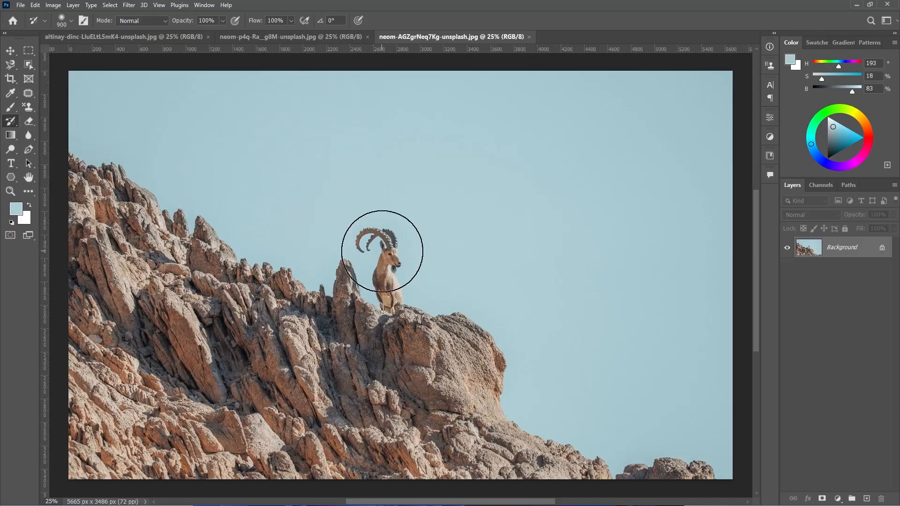
pyautogui.click(16, 210)
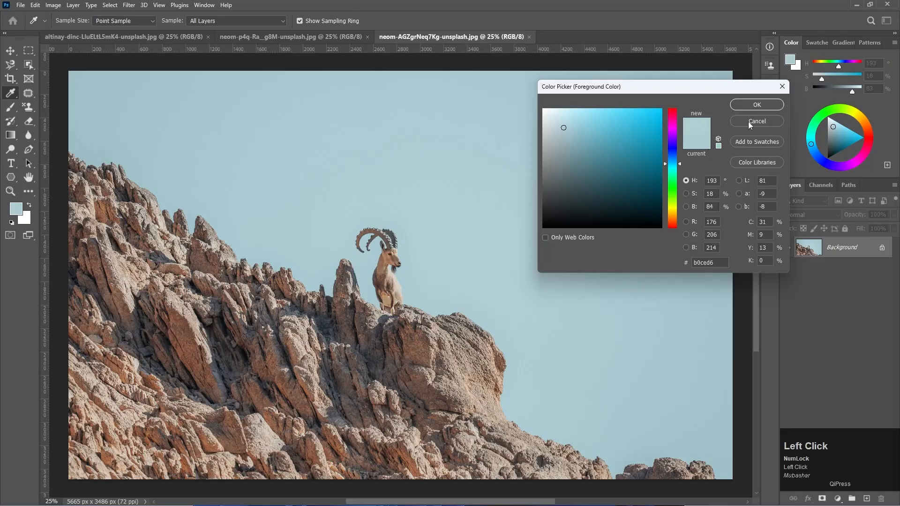
pyautogui.click(756, 105)
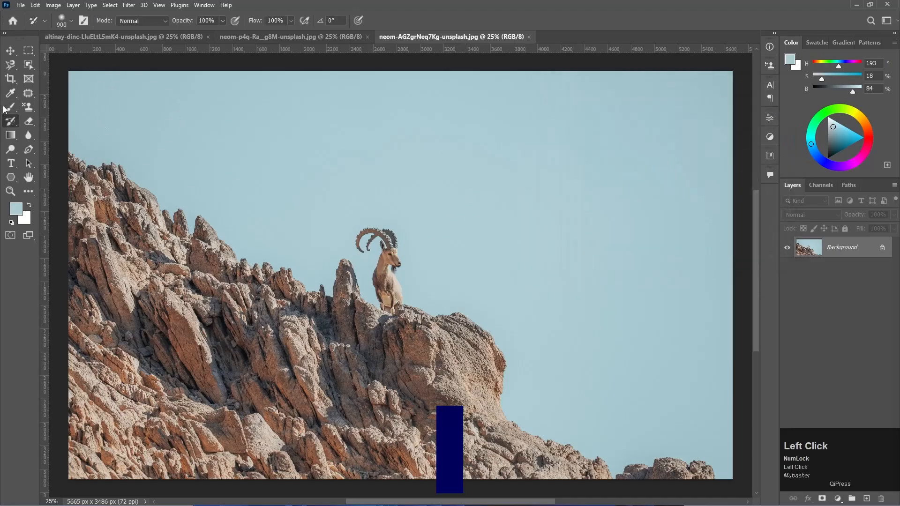
pyautogui.moveTo(345, 237)
pyautogui.mouseDown()
pyautogui.moveTo(385, 237)
pyautogui.moveTo(367, 245)
pyautogui.moveTo(369, 235)
pyautogui.moveTo(362, 245)
pyautogui.moveTo(373, 247)
pyautogui.moveTo(386, 275)
pyautogui.moveTo(379, 284)
pyautogui.moveTo(401, 285)
pyautogui.moveTo(381, 291)
pyautogui.moveTo(398, 296)
pyautogui.moveTo(385, 295)
pyautogui.moveTo(391, 305)
pyautogui.moveTo(385, 295)
pyautogui.mouseUp()
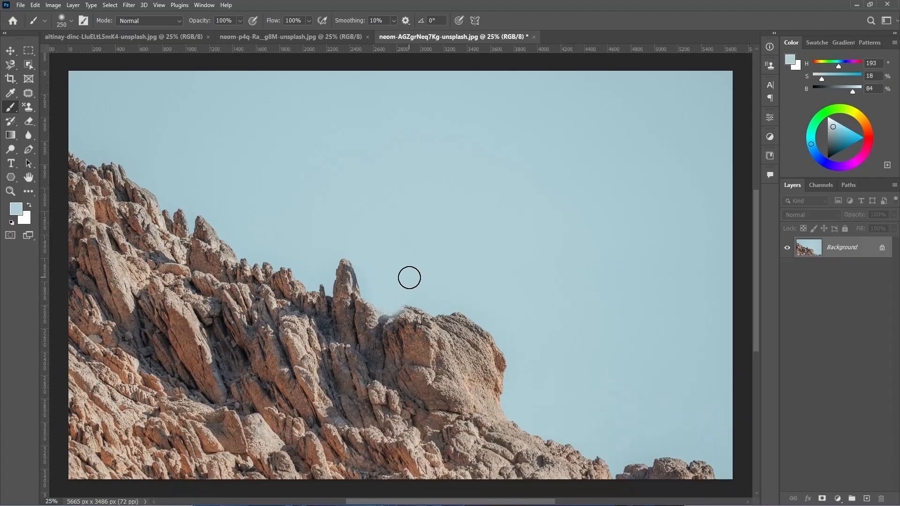
# Step: Undo the sky-blue painting over the ibex, redo it, and undo it again
pyautogui.hotkey('ctrl', 'z')
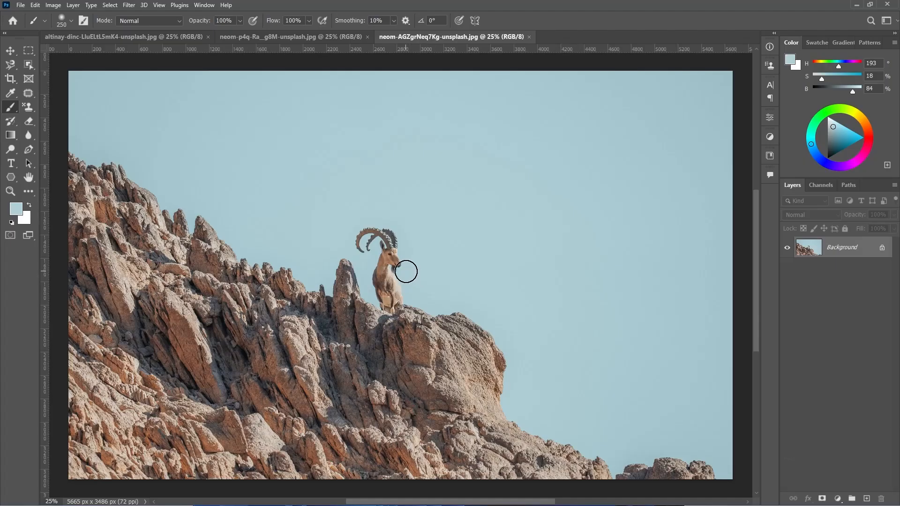
pyautogui.press('ctrl')
pyautogui.hotkey('ctrl', 'shift', 'z')
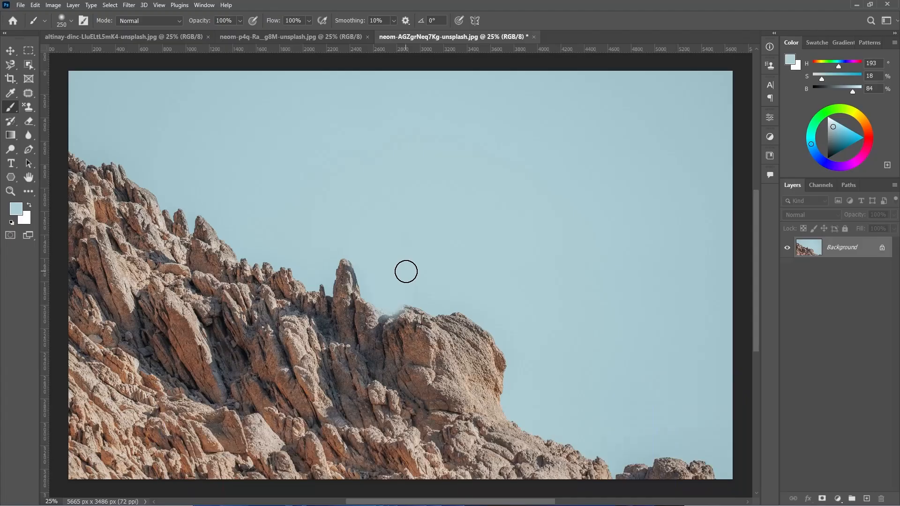
pyautogui.hotkey('ctrl', 'z')
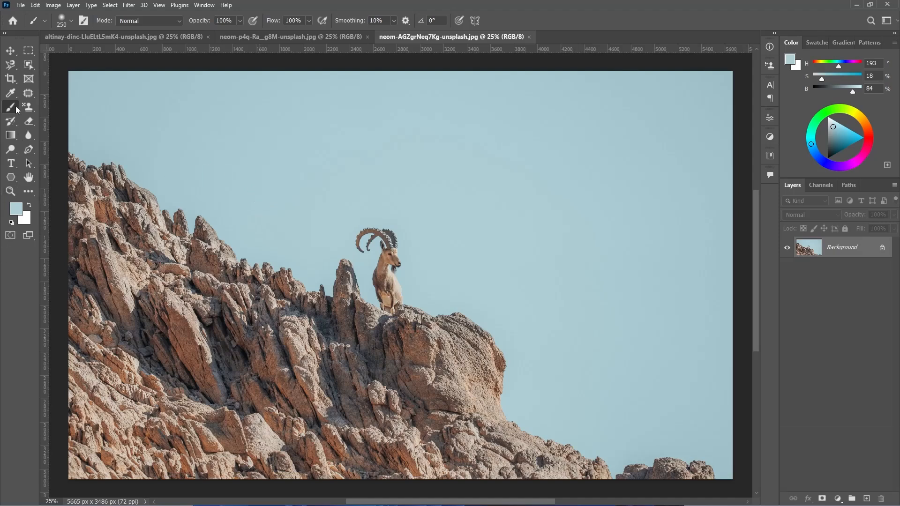
# Step: Sample rock brown #865b4a as the foreground colour and paint three horizontal Brush strokes across the sky above the ibex
pyautogui.click(16, 209)
pyautogui.click(244, 276)
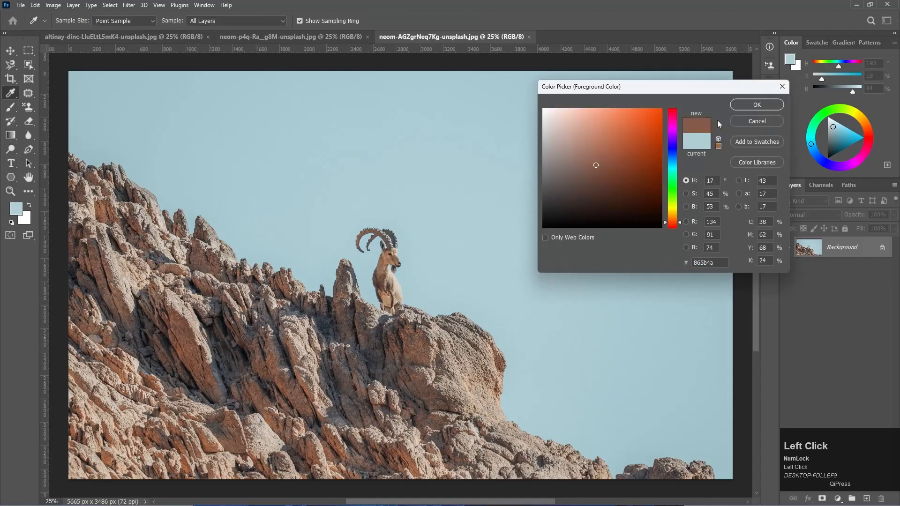
pyautogui.click(757, 105)
pyautogui.moveTo(278, 136); pyautogui.dragTo(294, 136)
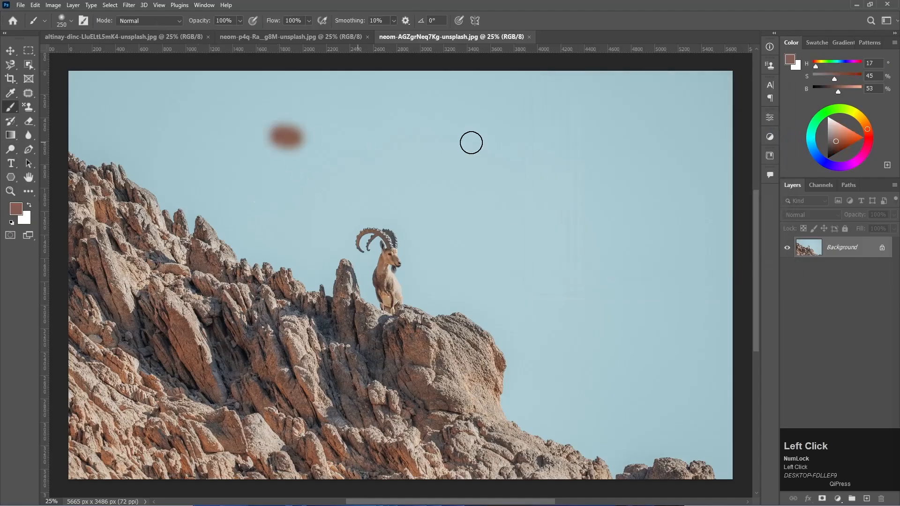
pyautogui.moveTo(471, 143); pyautogui.dragTo(511, 141)
pyautogui.moveTo(253, 182); pyautogui.dragTo(497, 185)
pyautogui.moveTo(287, 232); pyautogui.dragTo(474, 230)
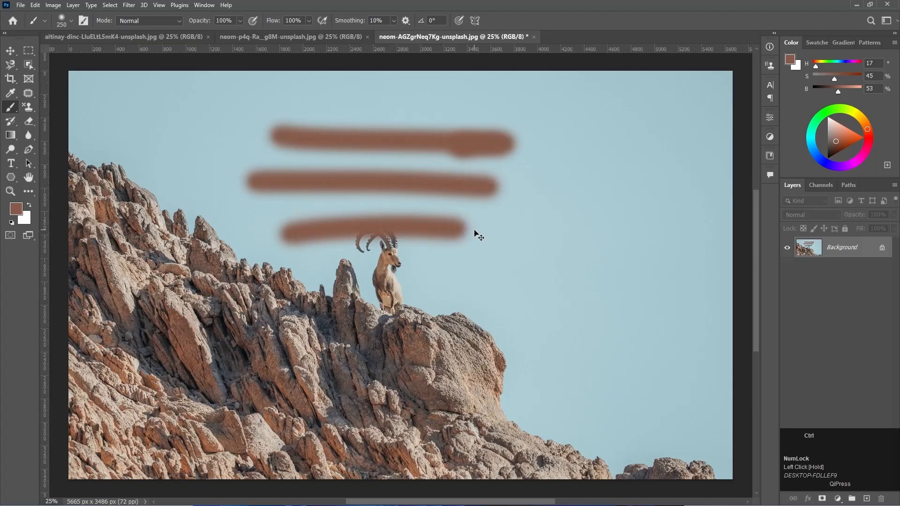
# Step: Undo the three brown strokes in the sky one at a time and redo all of them
pyautogui.hotkey('ctrl', 'z')
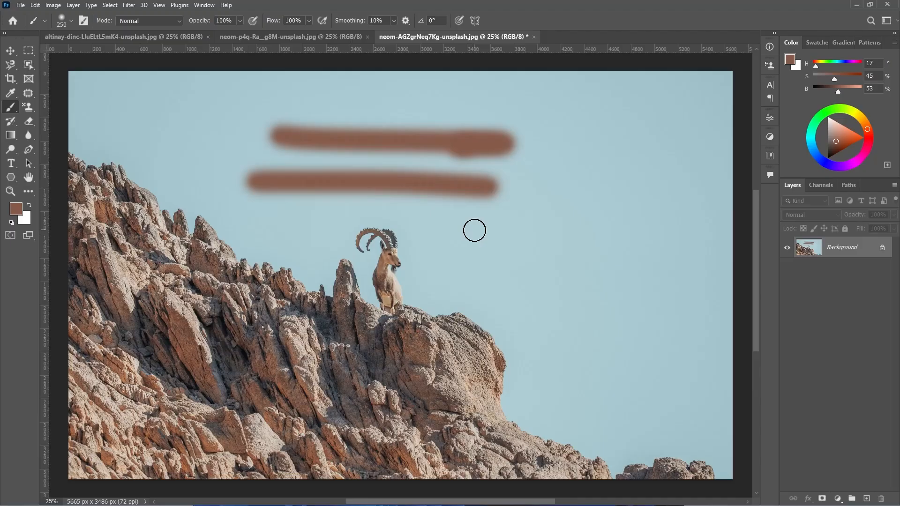
pyautogui.hotkey('ctrl', 'z')
pyautogui.hotkey('ctrl', 'z')
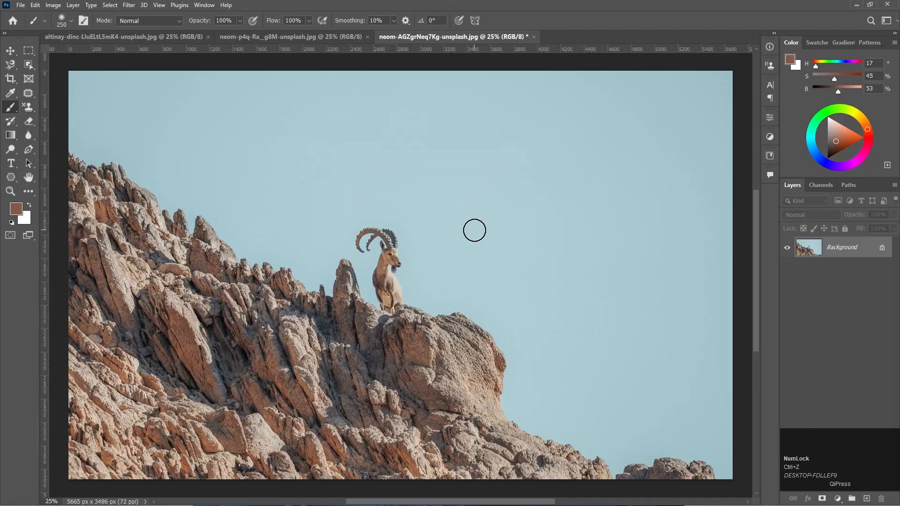
pyautogui.press('ctrl')
pyautogui.hotkey('ctrl', 'shift', 'z')
pyautogui.hotkey('ctrl', 'shift', 'z')
pyautogui.hotkey('ctrl', 'shift', 'z')
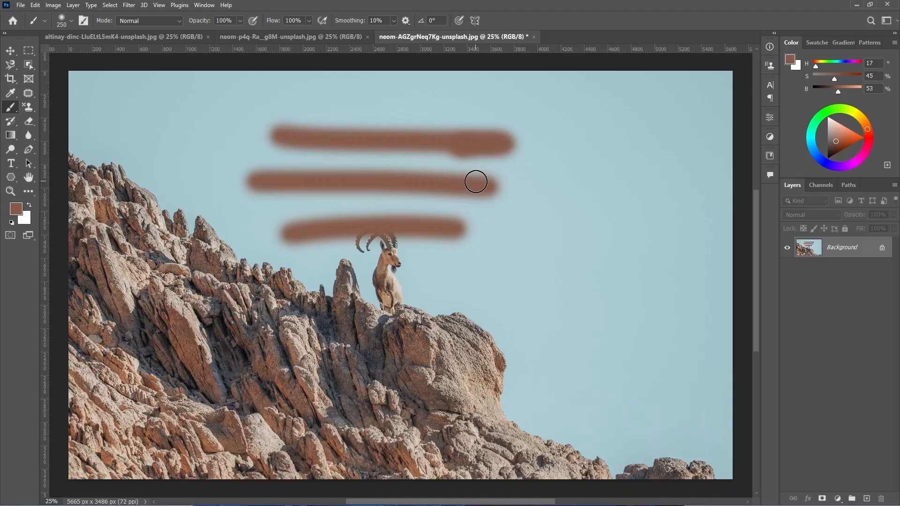
# Step: Paint over the ibex's horns and body with the 250 px brown Brush
pyautogui.moveTo(391, 232)
pyautogui.mouseDown()
pyautogui.moveTo(388, 280)
pyautogui.moveTo(367, 241)
pyautogui.moveTo(349, 239)
pyautogui.moveTo(374, 242)
pyautogui.moveTo(392, 264)
pyautogui.moveTo(385, 290)
pyautogui.mouseUp()
pyautogui.moveTo(361, 239)
pyautogui.mouseDown()
pyautogui.moveTo(392, 297)
pyautogui.moveTo(399, 287)
pyautogui.mouseUp()
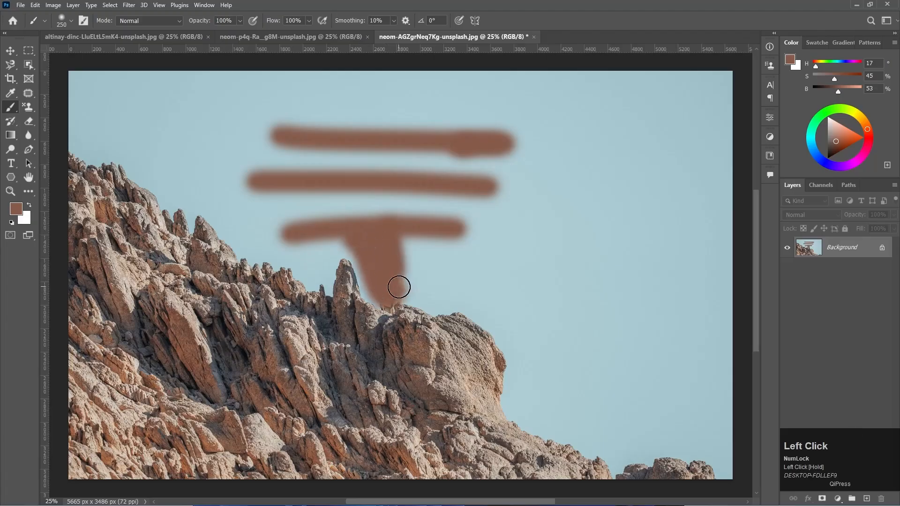
# Step: Show the document history, step back through the brush states to the first stroke, and return to the latest state
pyautogui.click(204, 6)
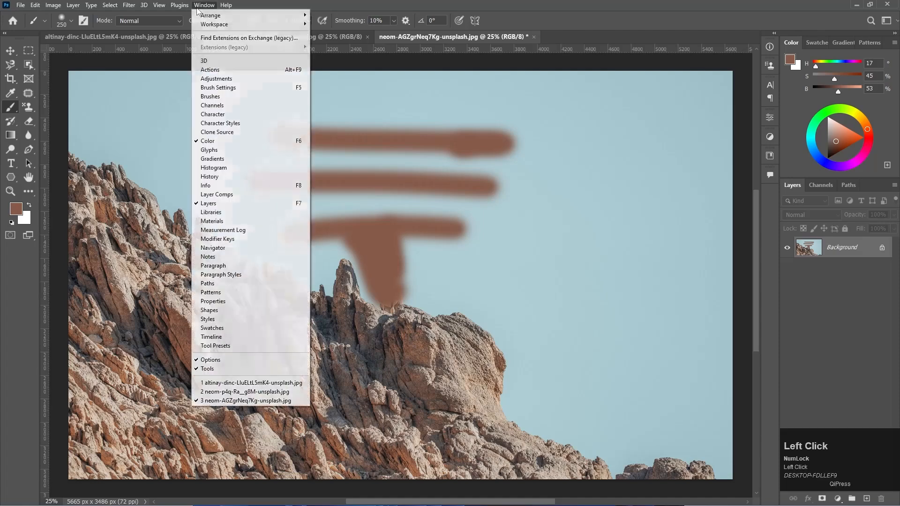
pyautogui.click(247, 177)
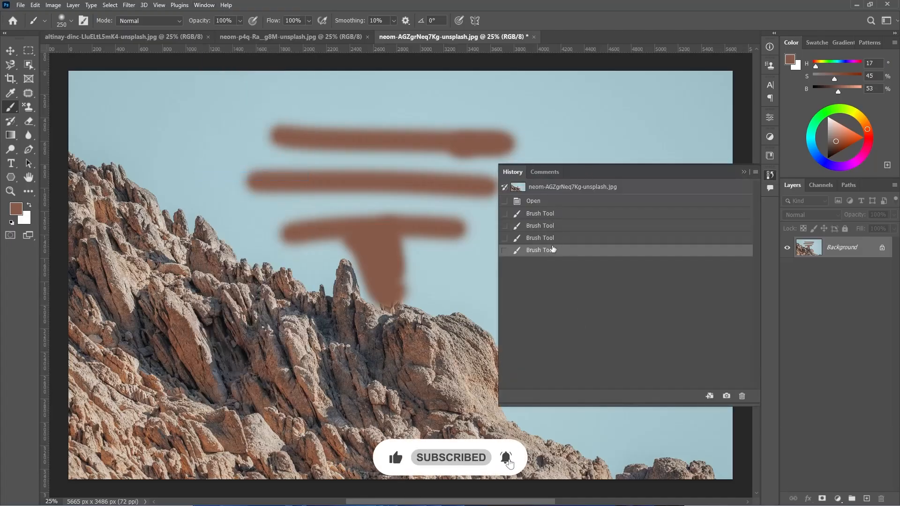
pyautogui.click(565, 254)
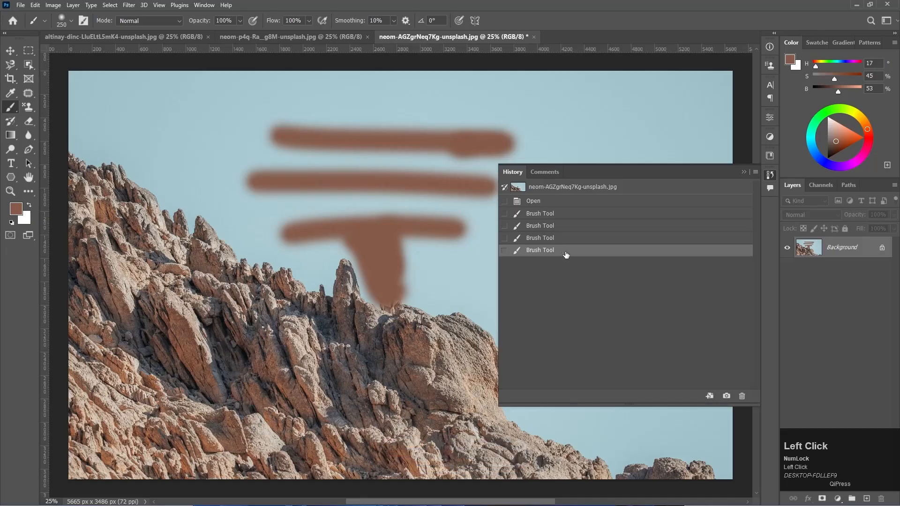
pyautogui.click(561, 238)
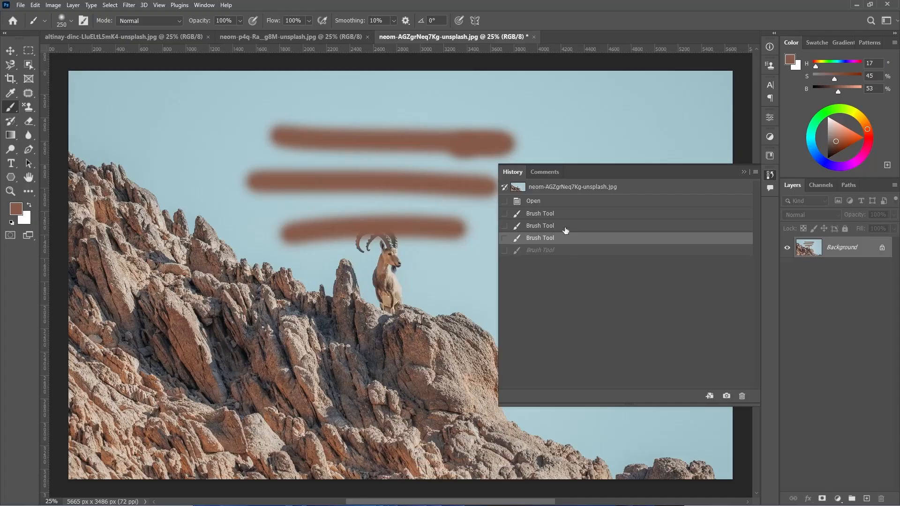
pyautogui.click(566, 226)
pyautogui.click(568, 214)
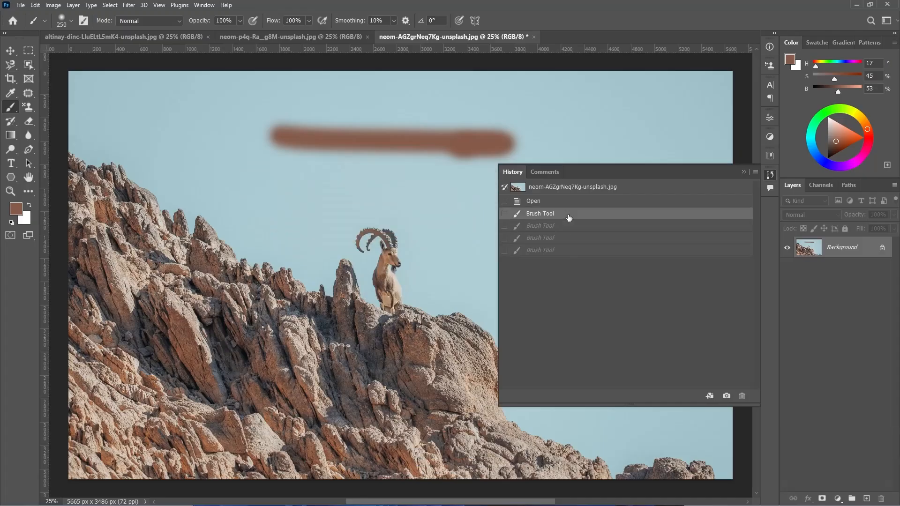
pyautogui.click(568, 226)
pyautogui.click(566, 239)
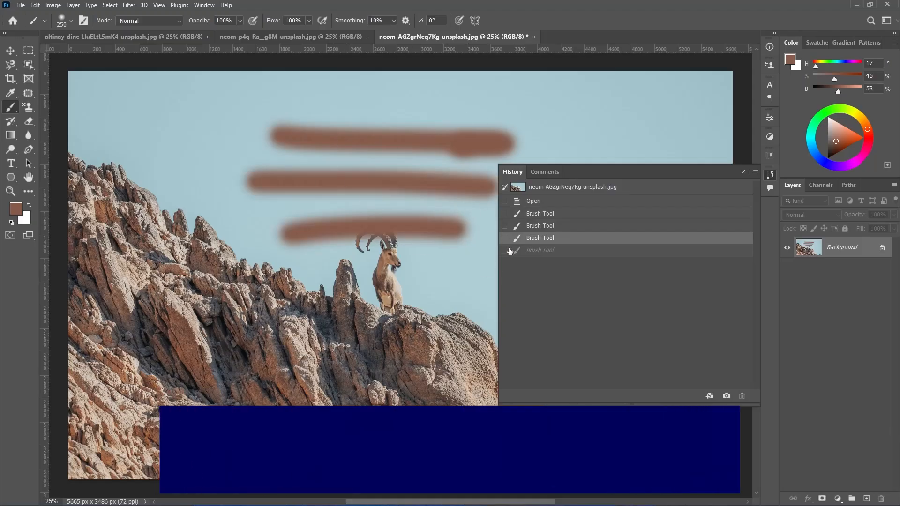
pyautogui.click(562, 252)
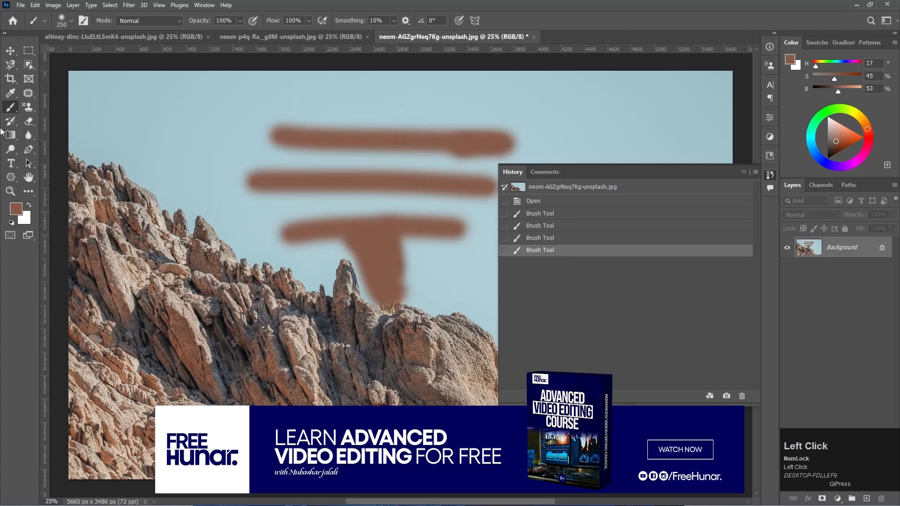
# Step: Paint over all brown strokes with the 900 px History Brush to restore the original photo, and collapse the history list
pyautogui.click(11, 121)
pyautogui.moveTo(276, 138)
pyautogui.mouseDown()
pyautogui.moveTo(296, 134)
pyautogui.moveTo(493, 130)
pyautogui.moveTo(350, 177)
pyautogui.moveTo(427, 154)
pyautogui.moveTo(511, 224)
pyautogui.moveTo(284, 265)
pyautogui.moveTo(261, 243)
pyautogui.moveTo(309, 210)
pyautogui.moveTo(160, 171)
pyautogui.moveTo(535, 99)
pyautogui.moveTo(589, 135)
pyautogui.moveTo(301, 178)
pyautogui.moveTo(402, 252)
pyautogui.moveTo(388, 248)
pyautogui.moveTo(465, 256)
pyautogui.moveTo(335, 215)
pyautogui.mouseUp()
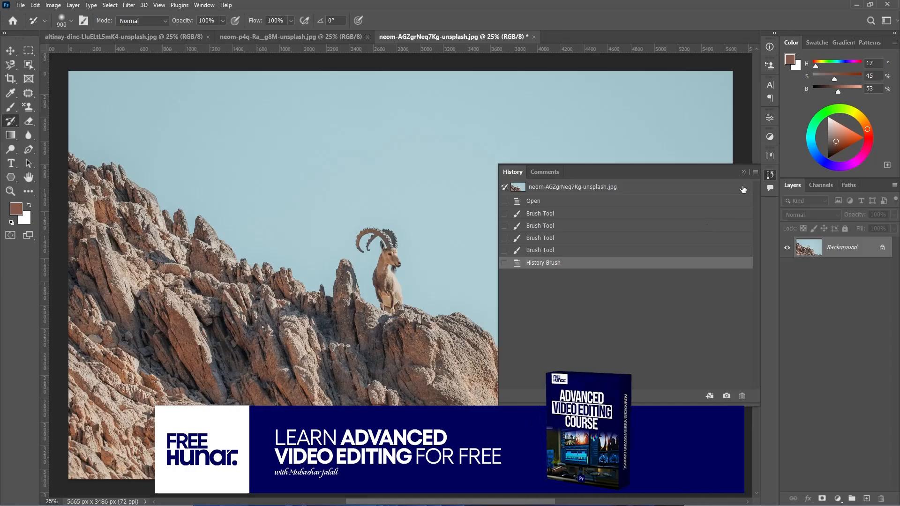
pyautogui.click(744, 172)
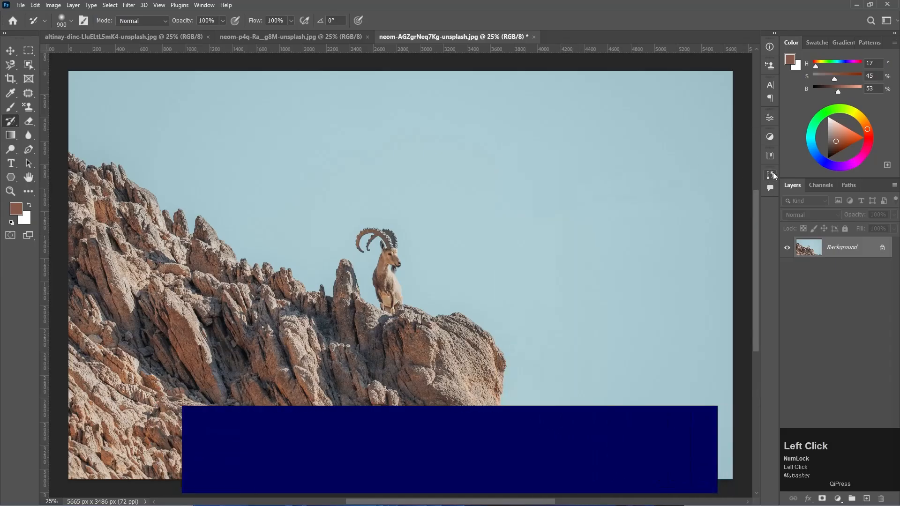
# Step: Paint over the ibex and the rock slope to its left with the Art History Brush at 700 px, Tight Short style
pyautogui.click(7, 123)
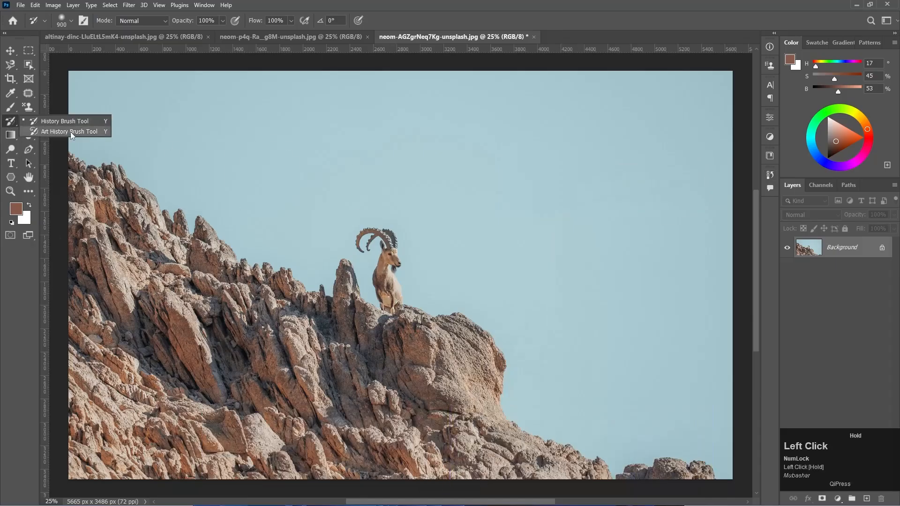
pyautogui.click(70, 131)
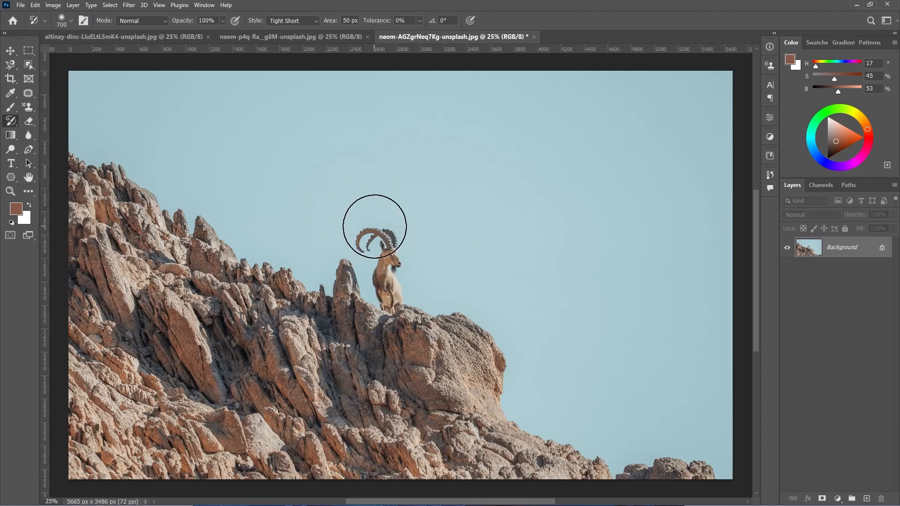
pyautogui.moveTo(374, 224)
pyautogui.mouseDown()
pyautogui.moveTo(338, 259)
pyautogui.moveTo(385, 237)
pyautogui.moveTo(460, 263)
pyautogui.mouseUp()
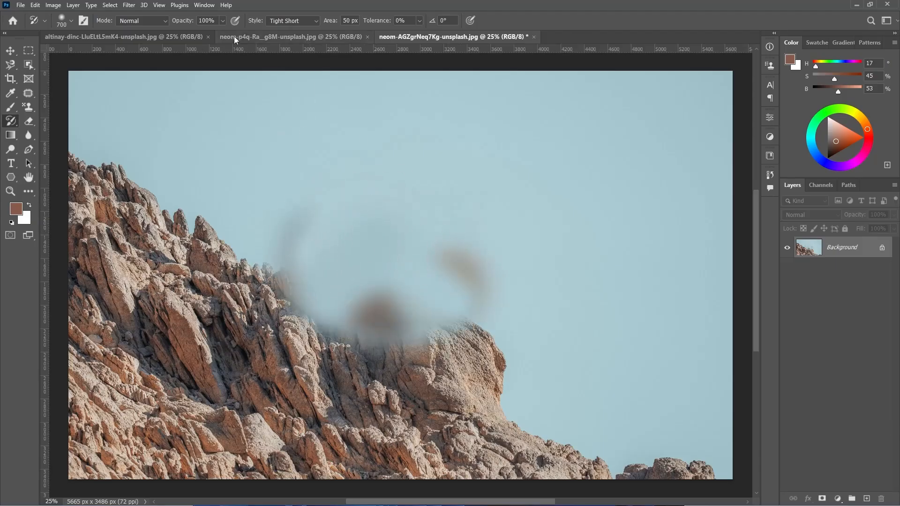
pyautogui.moveTo(231, 251)
pyautogui.mouseDown()
pyautogui.moveTo(237, 293)
pyautogui.moveTo(271, 298)
pyautogui.mouseUp()
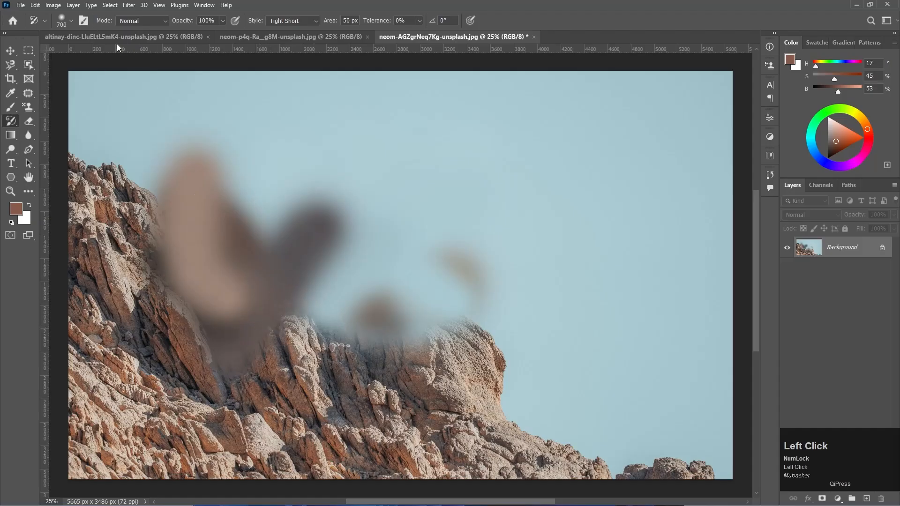
# Step: Choose a Kyle's Concept preset from Special Effects Brushes and smudge the dark blur diagonally down toward the large boulder
pyautogui.click(68, 20)
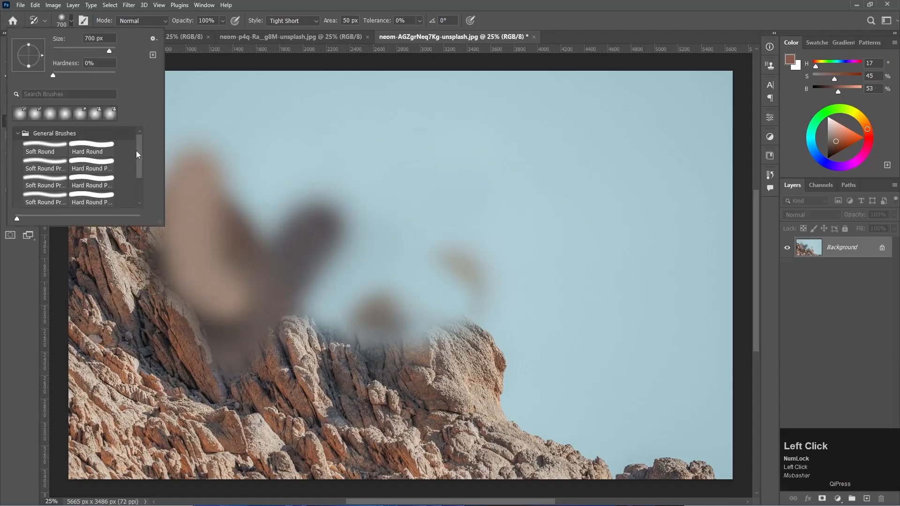
pyautogui.scroll(-2, 136, 154)
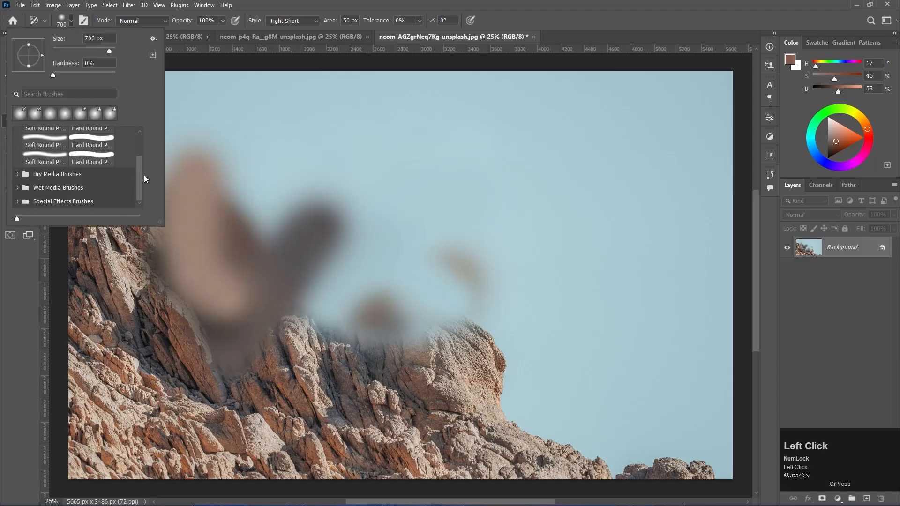
pyautogui.click(18, 201)
pyautogui.moveTo(140, 163); pyautogui.dragTo(142, 200)
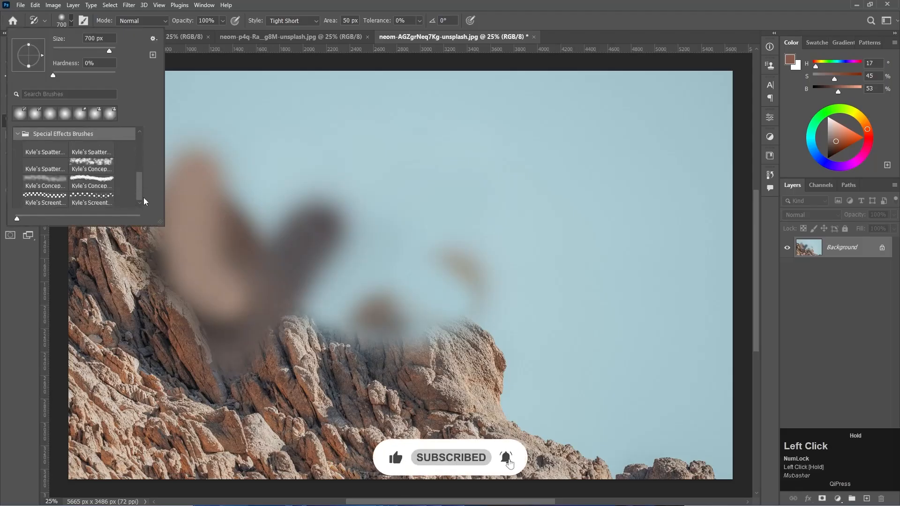
pyautogui.click(51, 180)
pyautogui.click(334, 242)
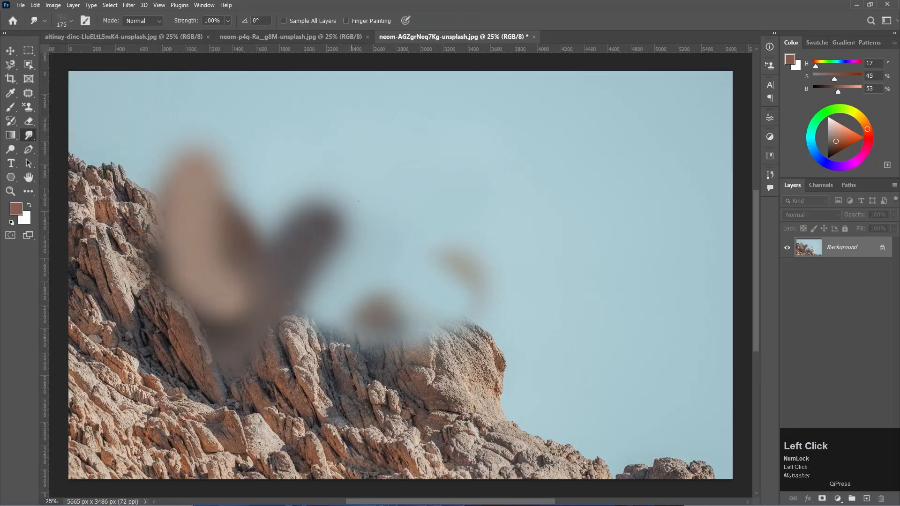
pyautogui.moveTo(309, 257)
pyautogui.mouseDown()
pyautogui.moveTo(413, 323)
pyautogui.moveTo(464, 349)
pyautogui.moveTo(498, 352)
pyautogui.mouseUp()
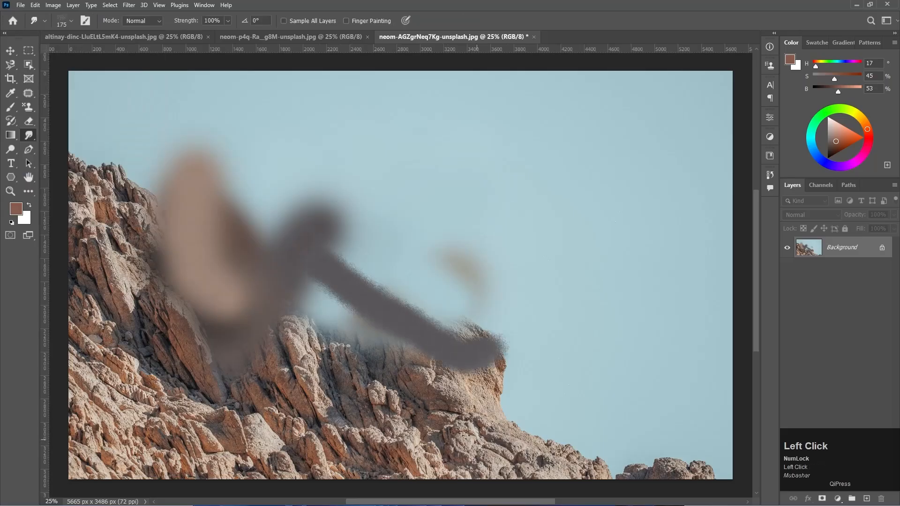
pyautogui.moveTo(457, 420)
pyautogui.mouseDown()
pyautogui.moveTo(473, 408)
pyautogui.moveTo(619, 424)
pyautogui.moveTo(576, 357)
pyautogui.mouseUp()
# Step: Resize the Smudge brush to 600 px and smudge the large boulder and the rocks at the image's left edge
pyautogui.press(']')
pyautogui.press(']')
pyautogui.press(']')
pyautogui.press(']')
pyautogui.press(']')
pyautogui.press(']')
pyautogui.press(']')
pyautogui.press(']')
pyautogui.press(']')
pyautogui.press('[')
pyautogui.press('[')
pyautogui.press('[')
pyautogui.press('[')
pyautogui.moveTo(519, 369)
pyautogui.mouseDown()
pyautogui.moveTo(516, 364)
pyautogui.moveTo(475, 393)
pyautogui.moveTo(378, 396)
pyautogui.moveTo(339, 381)
pyautogui.moveTo(468, 473)
pyautogui.moveTo(602, 412)
pyautogui.mouseUp()
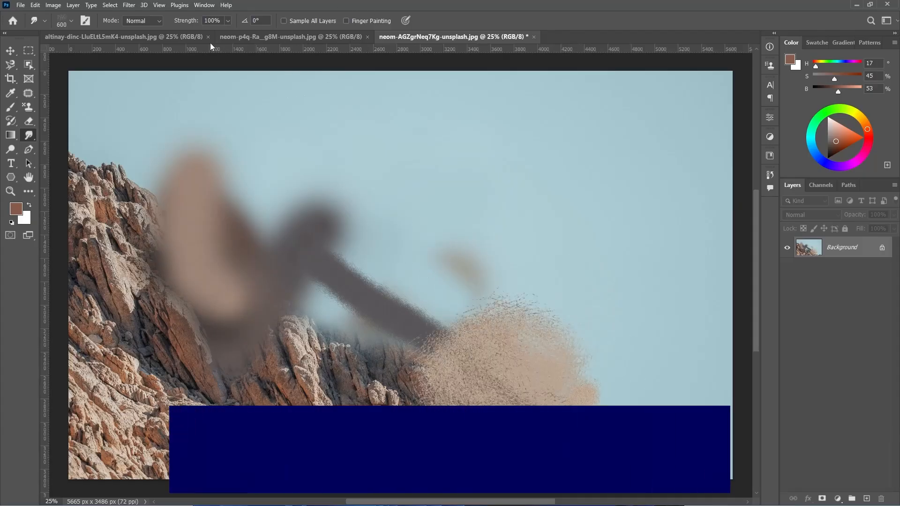
pyautogui.moveTo(133, 256)
pyautogui.mouseDown()
pyautogui.moveTo(121, 180)
pyautogui.moveTo(109, 179)
pyautogui.mouseUp()
# Step: Switch to another Kyle's Concept special-effects preset and smudge the central rocks, the boulder's upper edge and the distant lower-right rocks
pyautogui.click(71, 21)
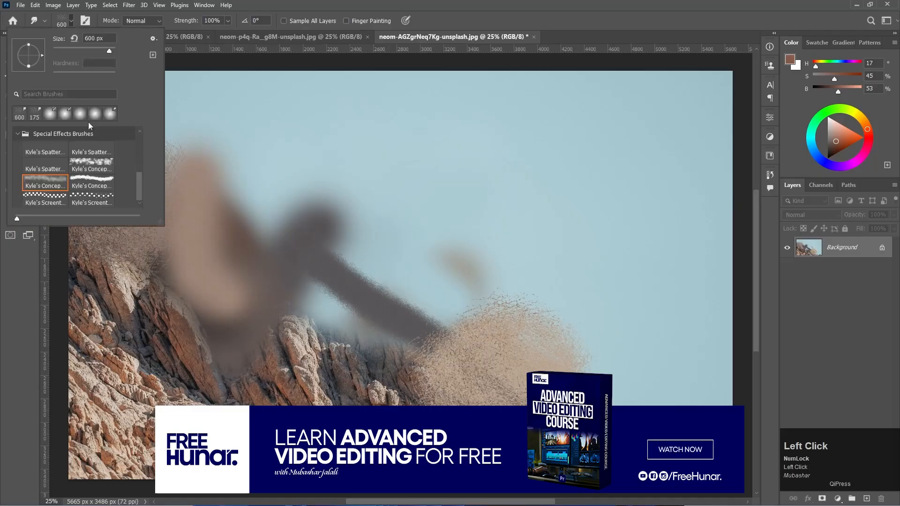
pyautogui.click(104, 170)
pyautogui.moveTo(311, 392)
pyautogui.mouseDown()
pyautogui.moveTo(319, 376)
pyautogui.moveTo(544, 269)
pyautogui.moveTo(500, 333)
pyautogui.moveTo(644, 378)
pyautogui.moveTo(645, 306)
pyautogui.mouseUp()
pyautogui.moveTo(665, 463)
pyautogui.mouseDown()
pyautogui.moveTo(667, 442)
pyautogui.moveTo(712, 410)
pyautogui.moveTo(554, 291)
pyautogui.moveTo(470, 274)
pyautogui.moveTo(372, 415)
pyautogui.mouseUp()
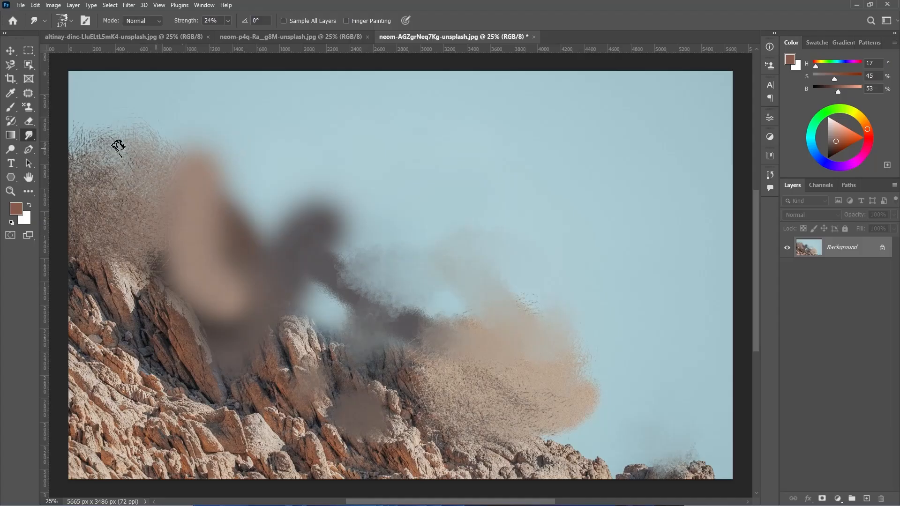
# Step: Switch to the History Brush at 900 px over the smudged rocks in the image's upper-left area
pyautogui.moveTo(10, 121); pyautogui.dragTo(42, 122)
pyautogui.press(']')
pyautogui.press(']')
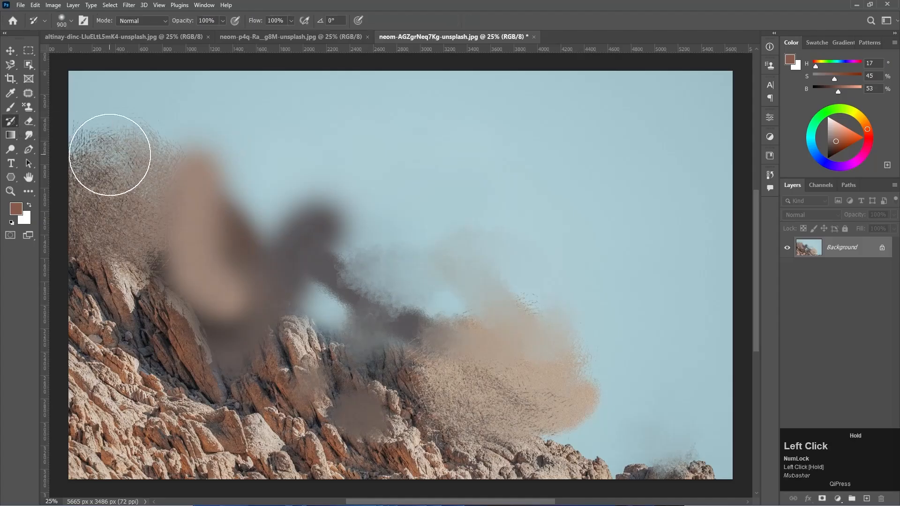